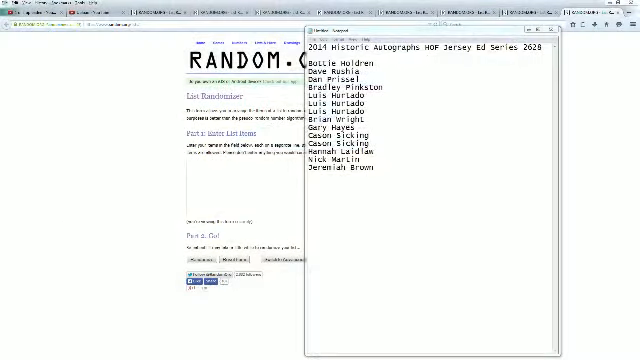
# Copy the 14 owner names from Notepad and paste them into the List Randomizer field
pyautogui.moveTo(308, 63); pyautogui.dragTo(374, 167)
pyautogui.rightClick(333, 100)
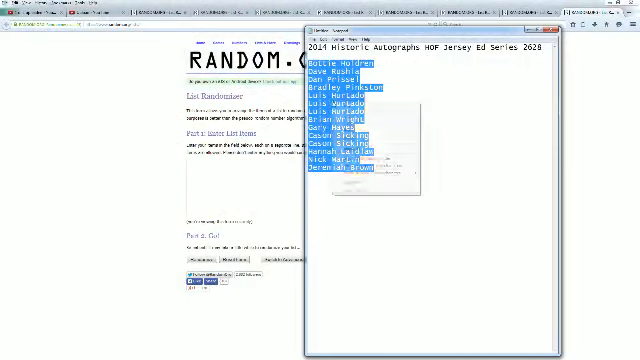
pyautogui.click(350, 123)
pyautogui.click(524, 29)
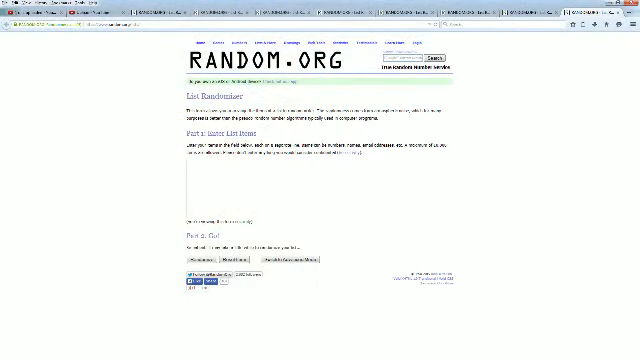
pyautogui.hotkey('ctrl', 'v')
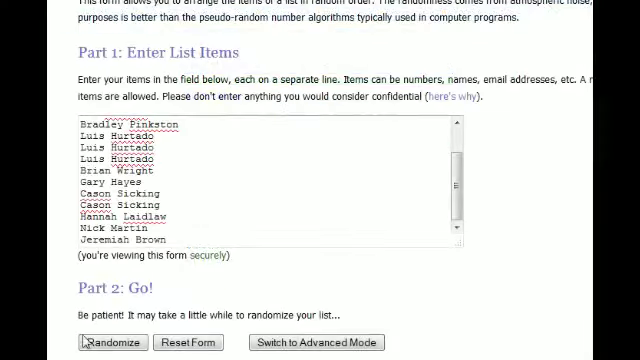
pyautogui.click(90, 342)
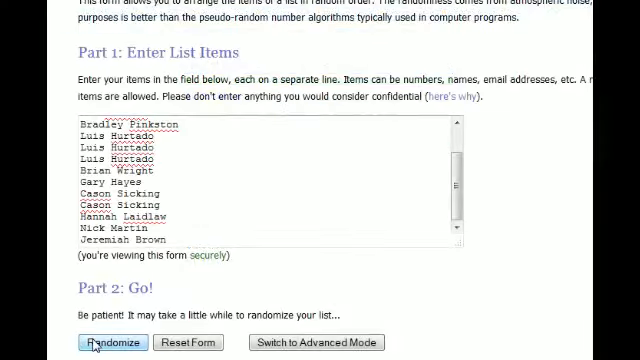
pyautogui.click(118, 238)
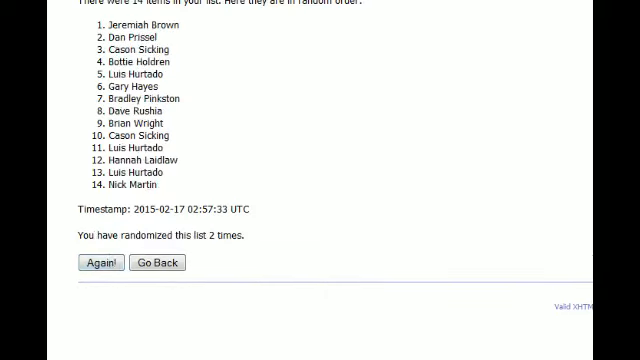
pyautogui.click(110, 261)
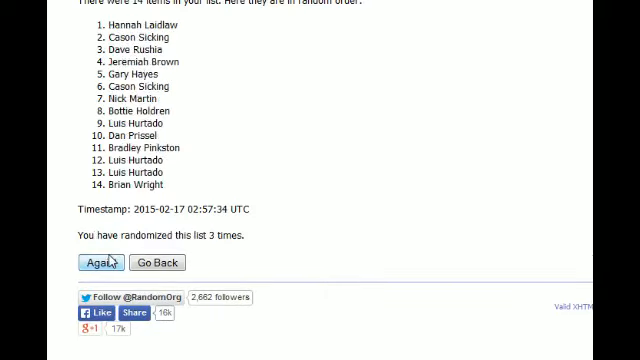
pyautogui.click(109, 263)
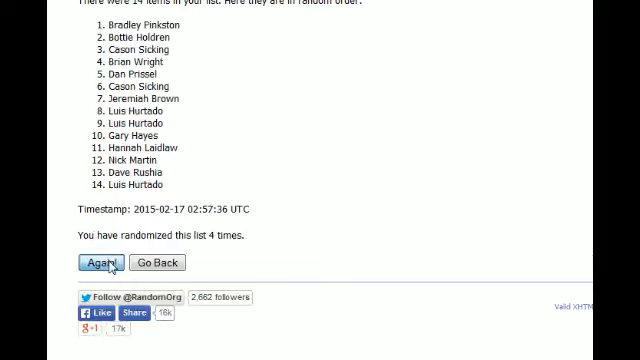
pyautogui.click(109, 263)
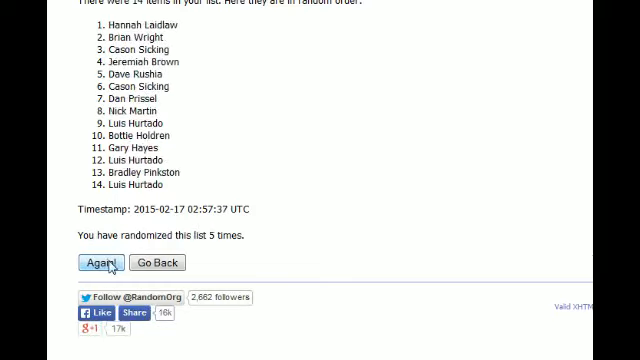
pyautogui.click(110, 265)
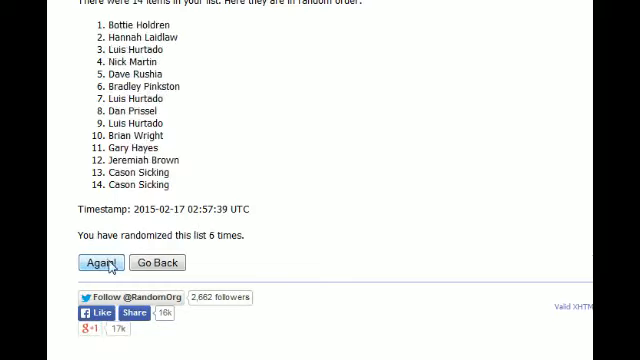
pyautogui.click(110, 265)
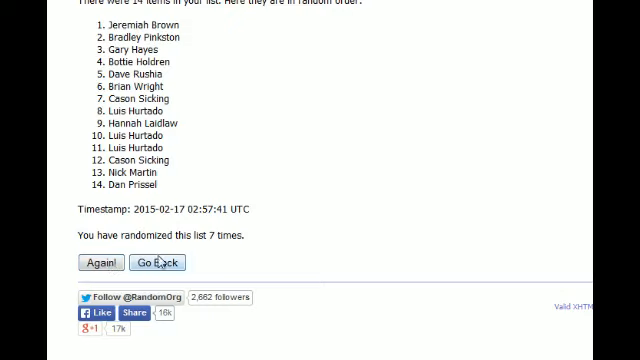
# Select all 14 randomized names and copy them
pyautogui.moveTo(108, 24); pyautogui.dragTo(171, 187)
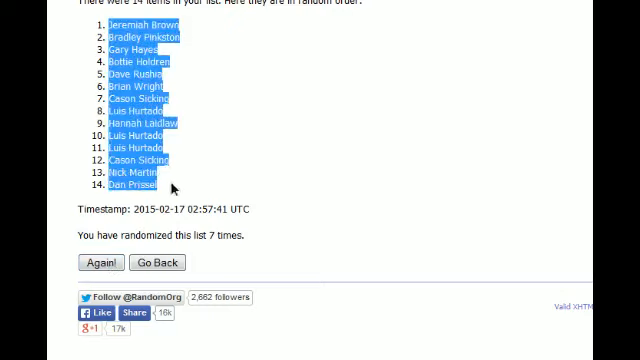
pyautogui.rightClick(153, 112)
pyautogui.click(183, 114)
pyautogui.rightClick(167, 105)
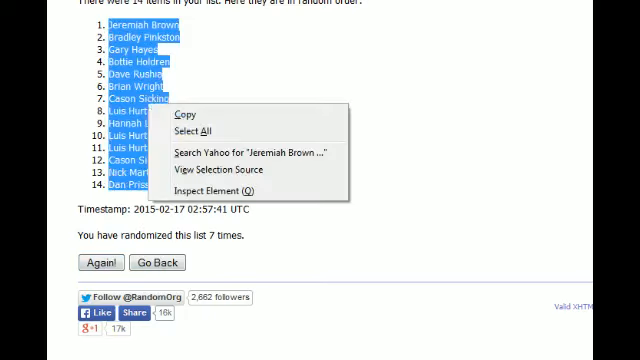
pyautogui.click(186, 114)
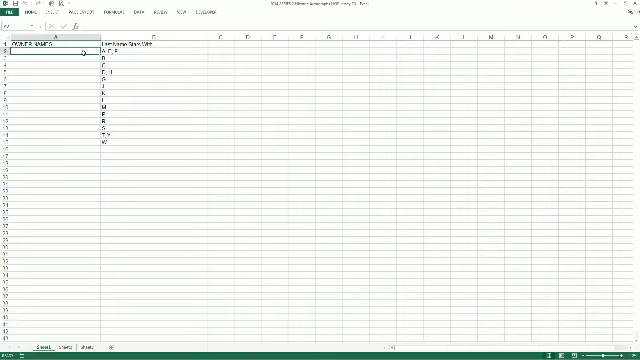
# Paste the randomized names under OWNER NAMES matching the sheet's formatting
pyautogui.hotkey('ctrl', 'v')
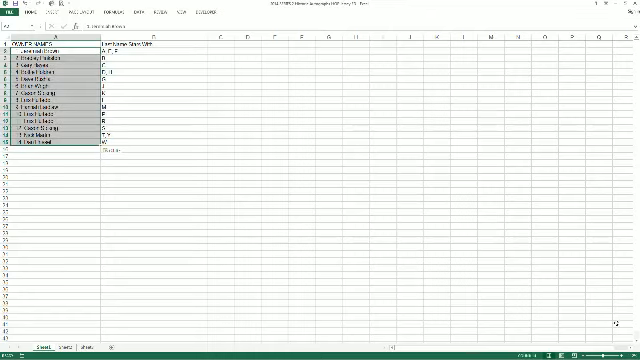
pyautogui.hotkey('ctrl', 'z')
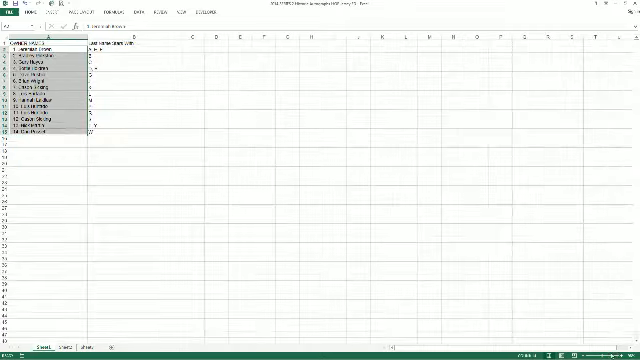
pyautogui.keyDown('ctrl'); pyautogui.scroll(5, 464, 175); pyautogui.keyUp('ctrl')
pyautogui.scroll(1, 464, 175)
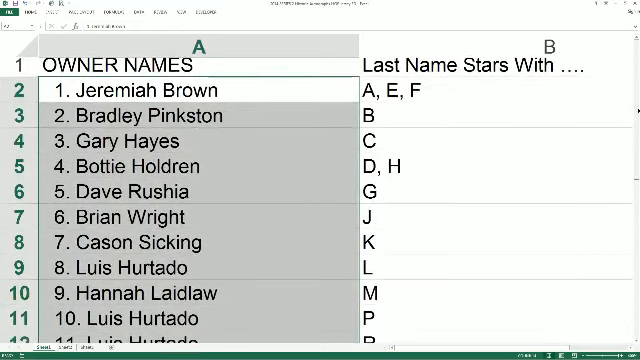
pyautogui.scroll(-1, 636, 112)
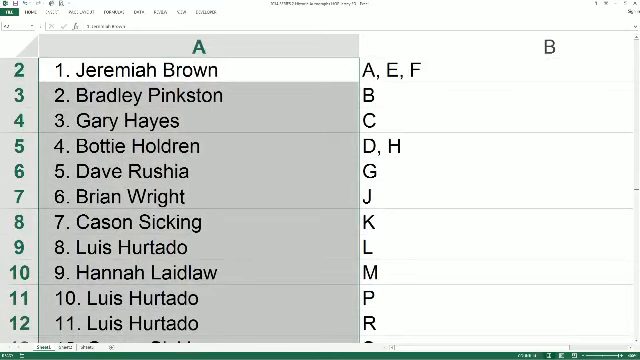
pyautogui.scroll(-1, 316, 200)
pyautogui.scroll(-1, 636, 135)
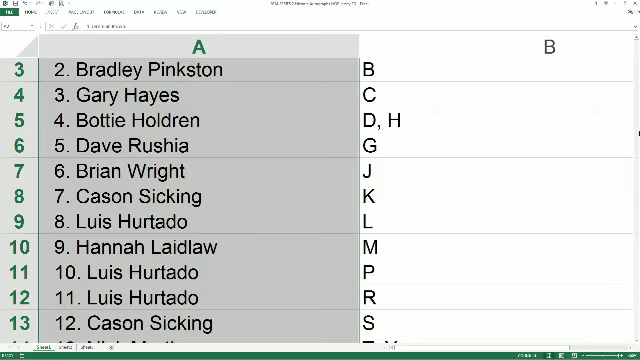
pyautogui.scroll(-1, 636, 132)
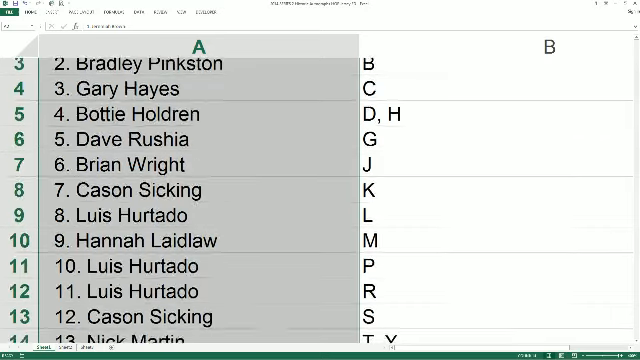
pyautogui.scroll(-1, 320, 190)
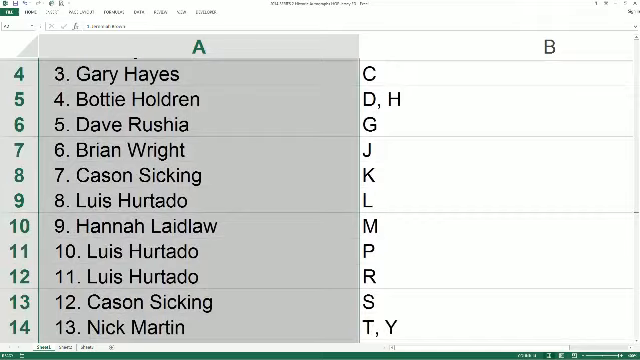
pyautogui.scroll(-1, 320, 190)
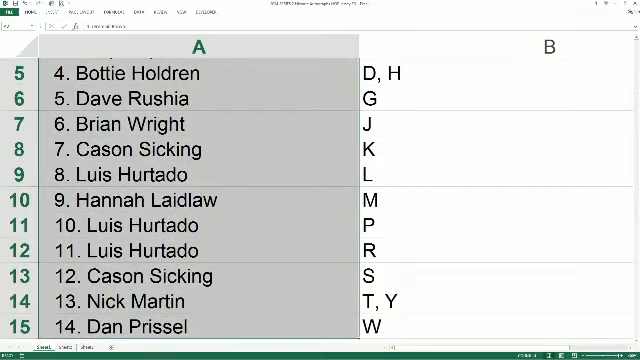
pyautogui.scroll(4, 320, 190)
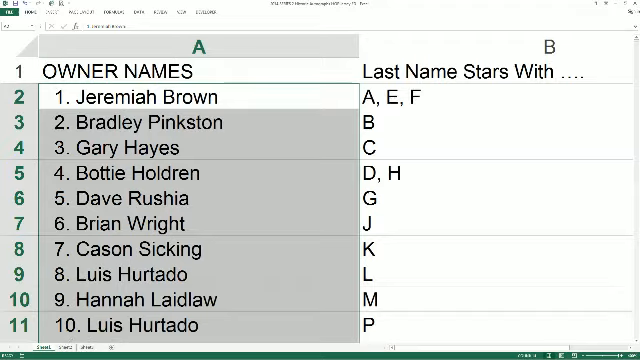
pyautogui.scroll(-4, 320, 190)
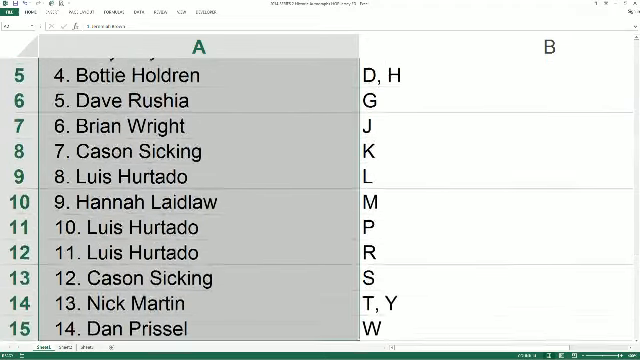
pyautogui.scroll(4, 320, 190)
pyautogui.scroll(-6, 320, 190)
pyautogui.scroll(5, 320, 190)
pyautogui.scroll(1, 320, 190)
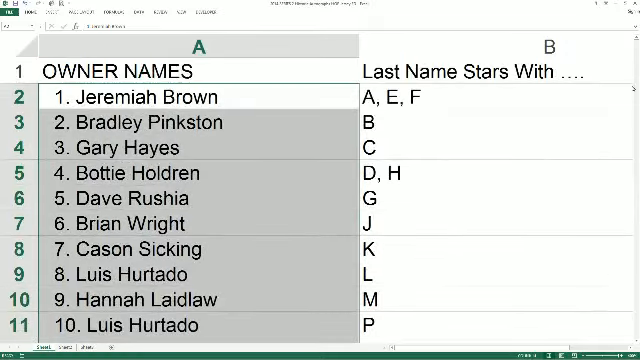